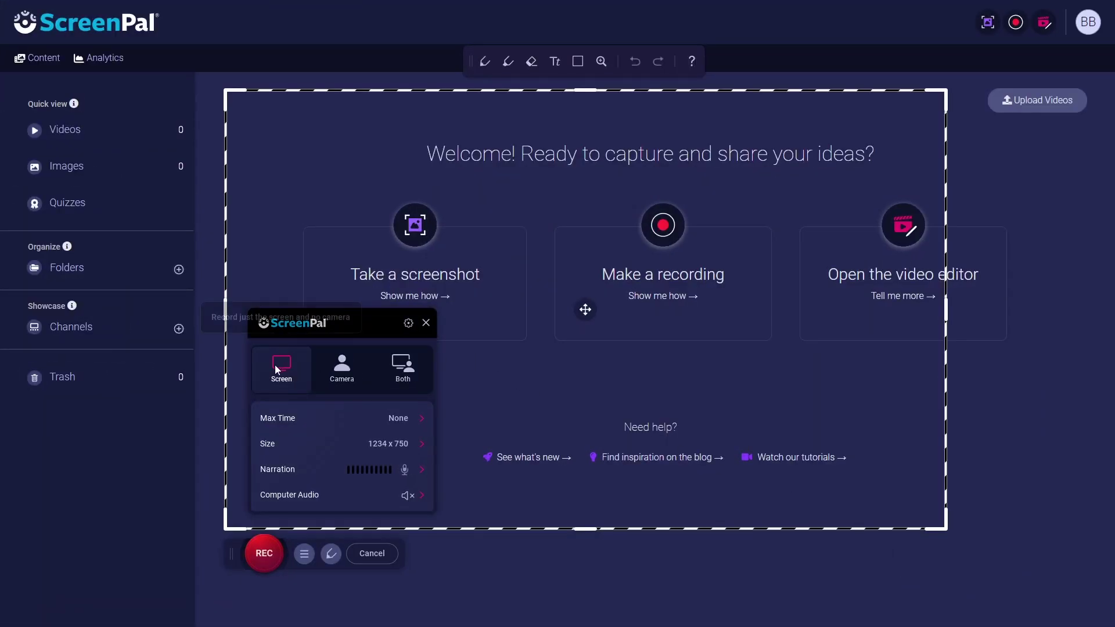
Record both screen and webcam, keeping HD Pro Webcam C920 as the camera.
left_click(403, 369)
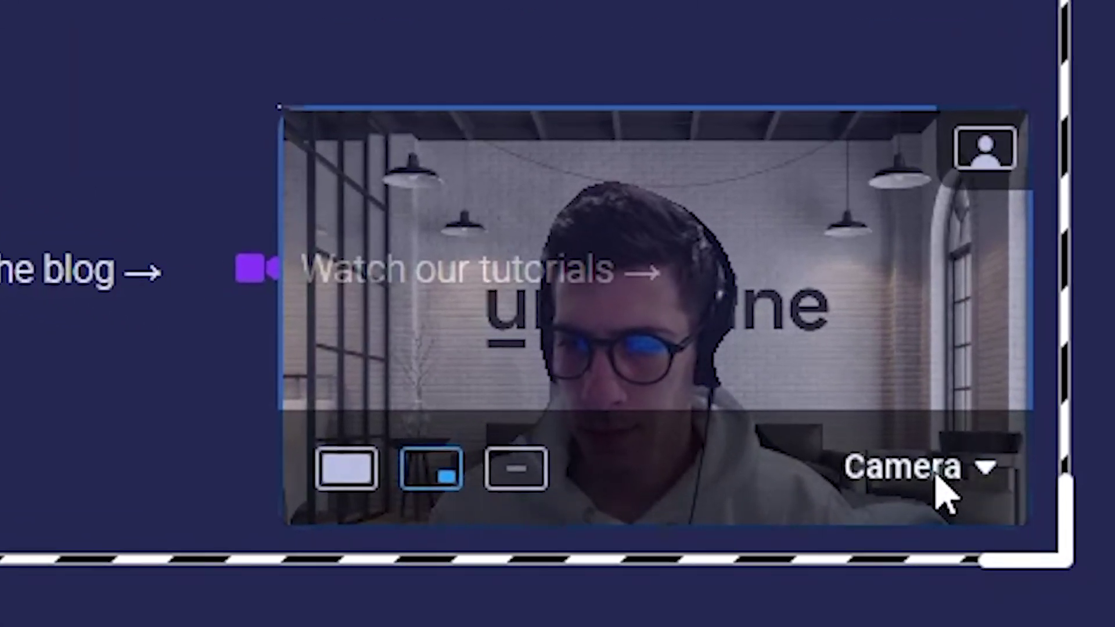
left_click(945, 496)
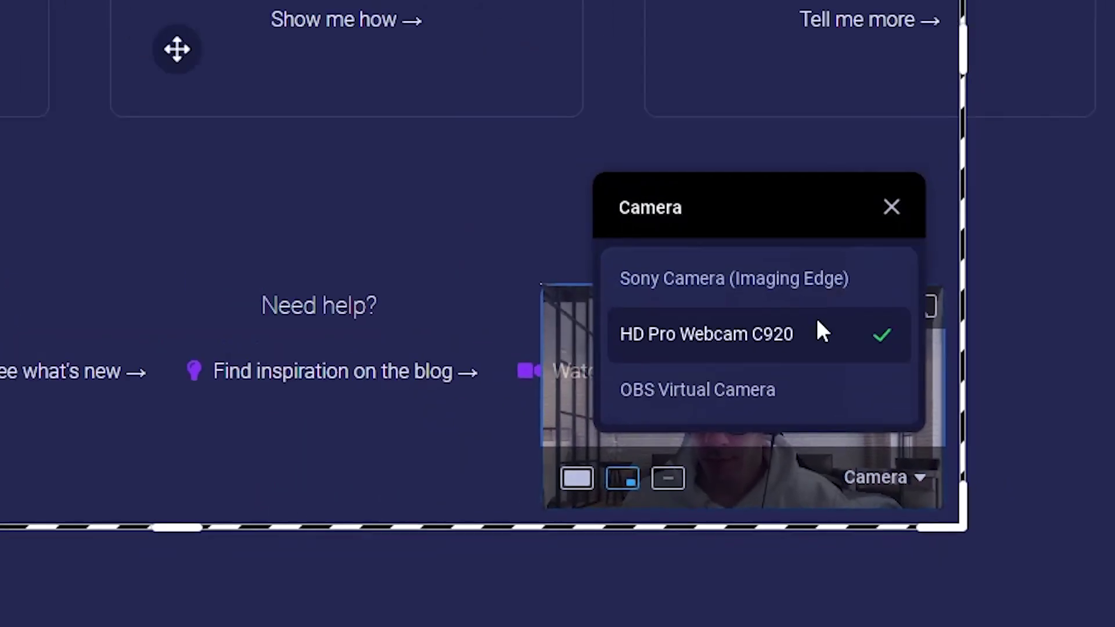
left_click(796, 200)
Preview blur, cut-out, lake and city backgrounds, then apply the underline office background to the webcam.
left_click(962, 446)
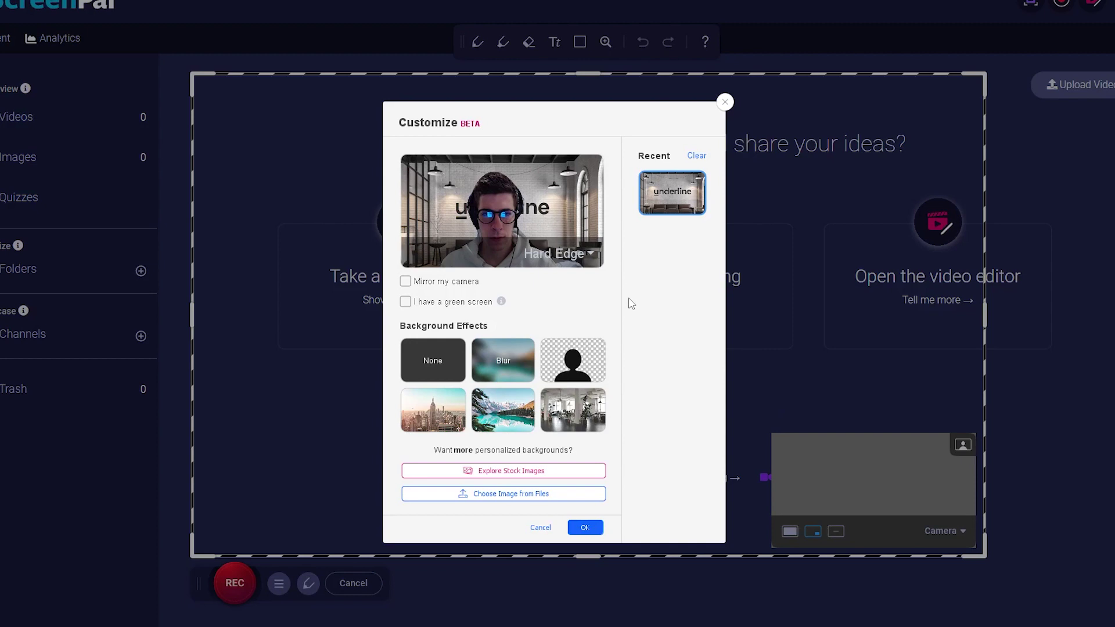
left_click(498, 360)
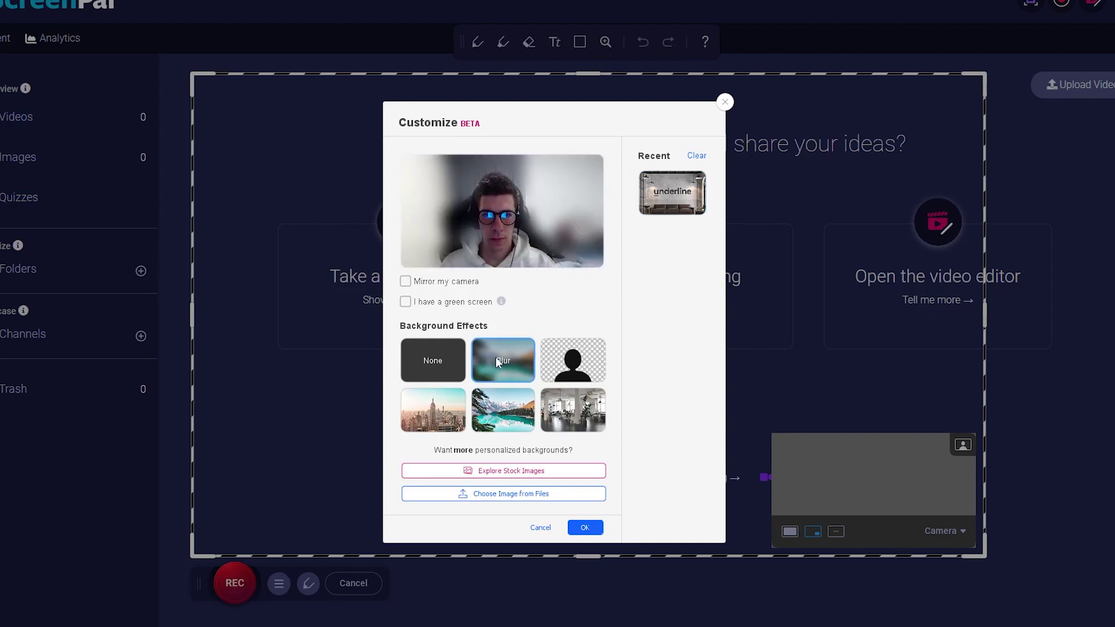
left_click(573, 363)
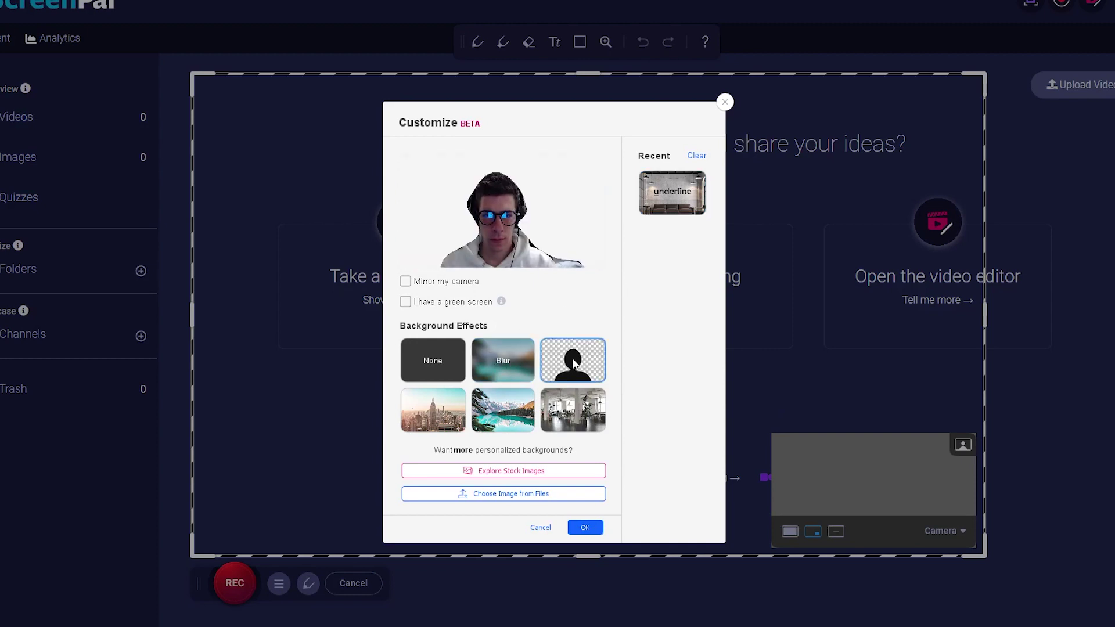
left_click(505, 415)
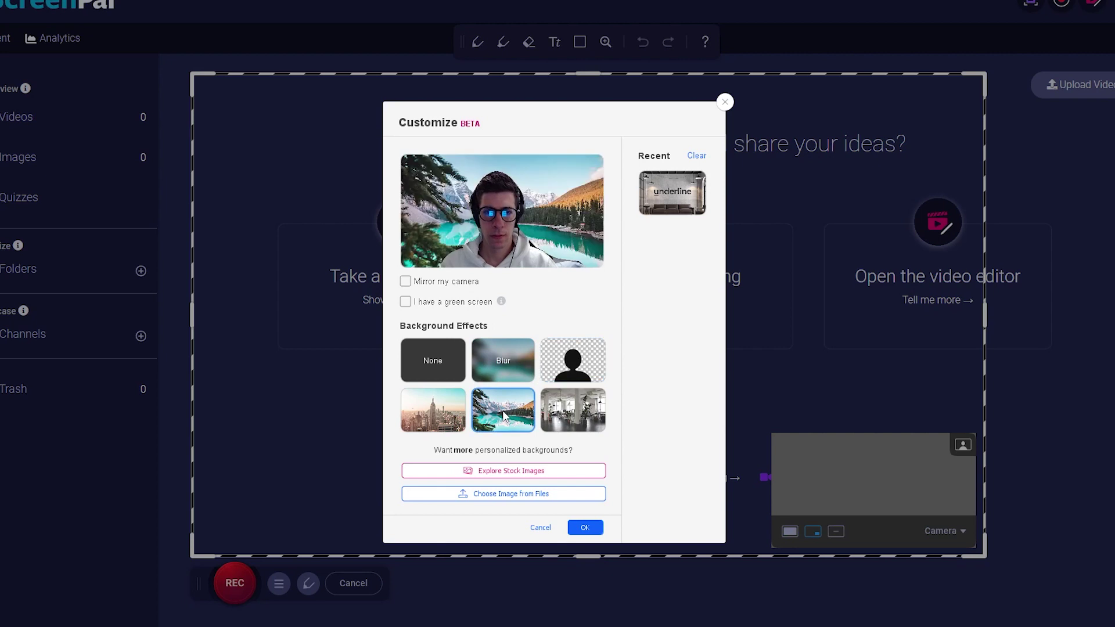
left_click(427, 423)
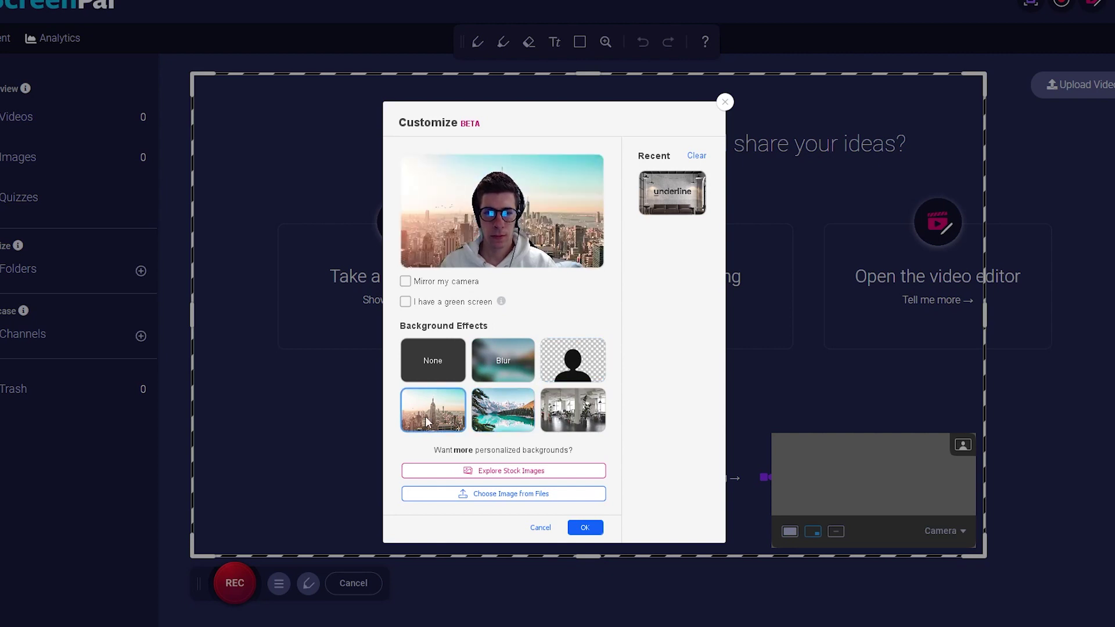
left_click(668, 201)
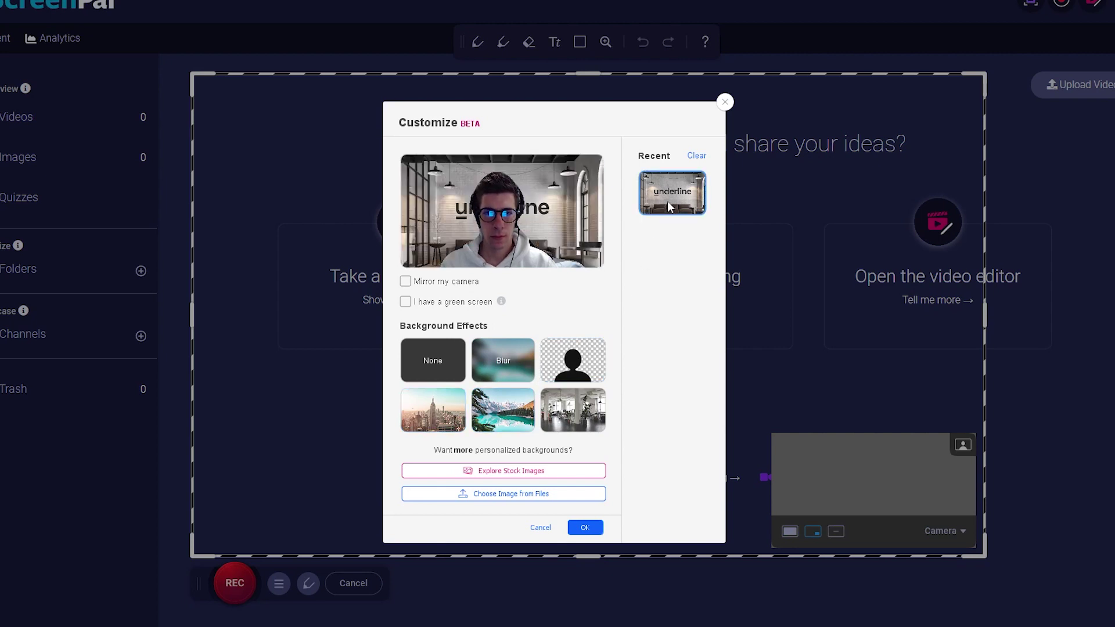
left_click(584, 528)
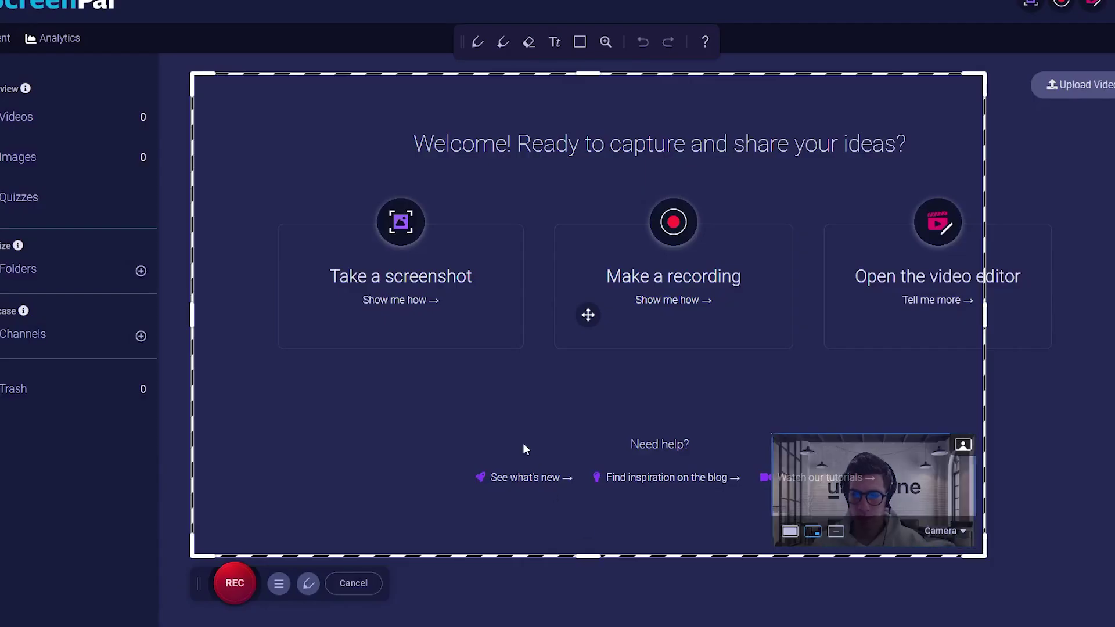
Change the recording size from 1234 x 750 to 720p, leaving maximum time at None.
left_click(278, 584)
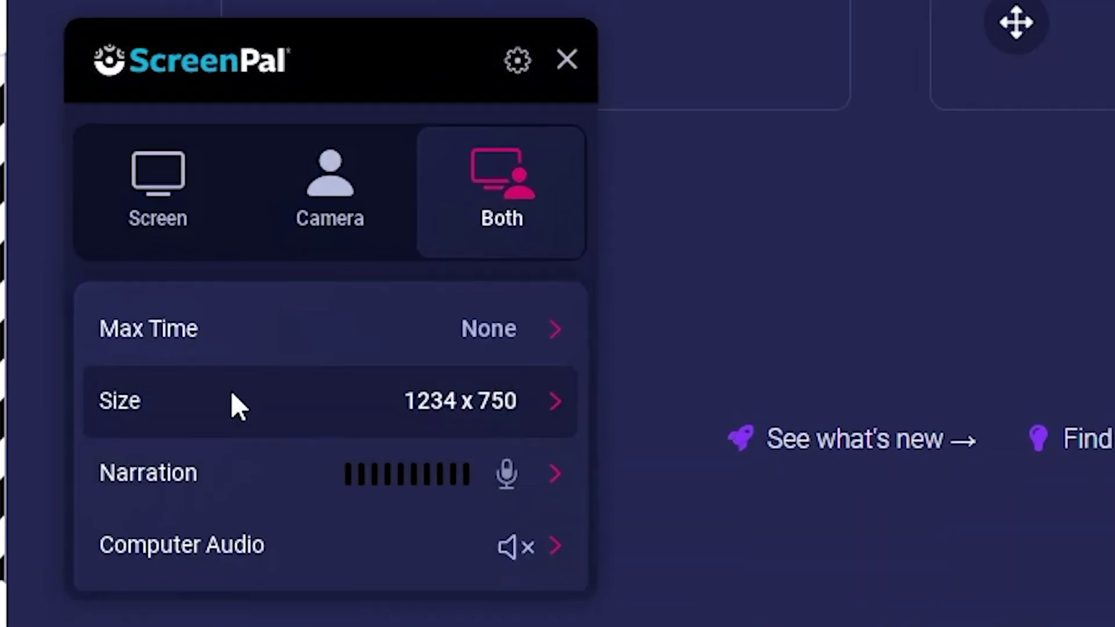
left_click(245, 342)
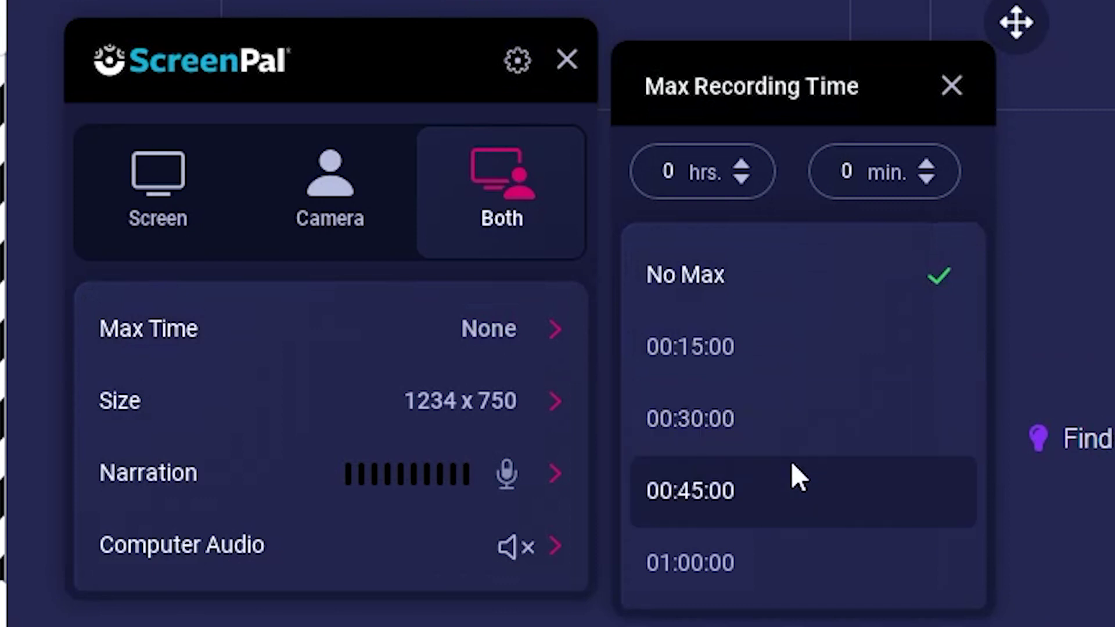
left_click(467, 399)
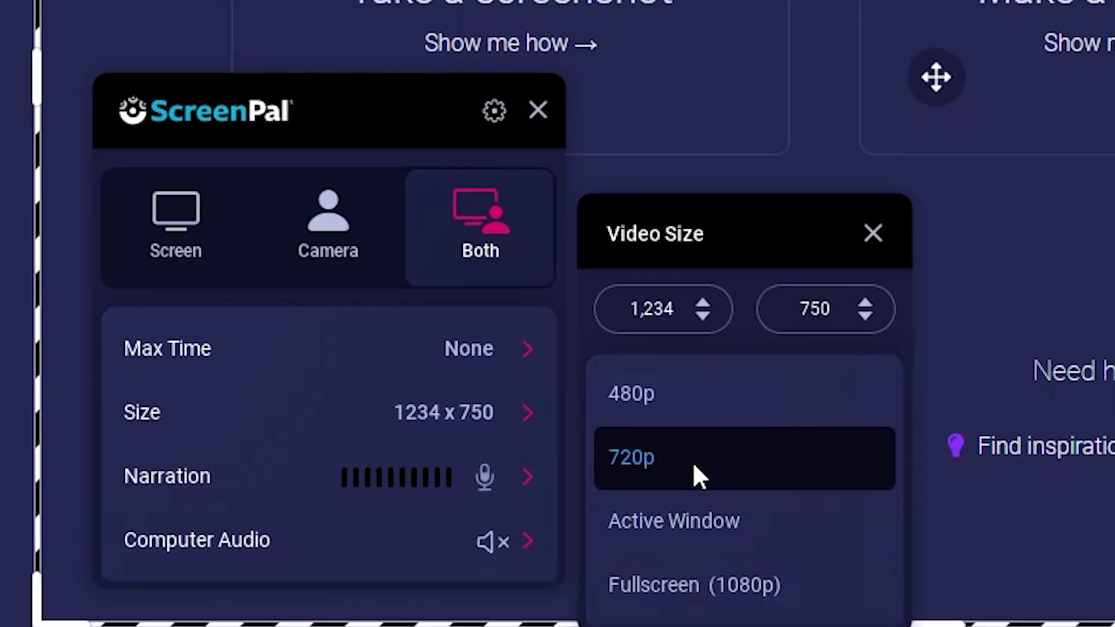
left_click(742, 474)
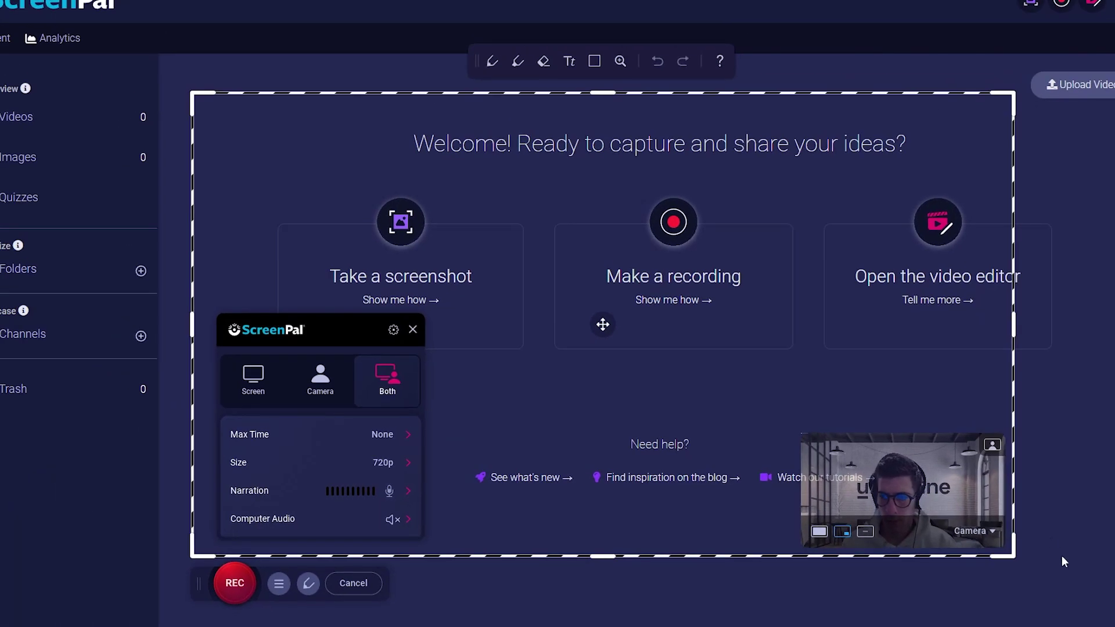
Fit the capture frame to 1110 x 618 over the slide and narrate with Default Microphone.
left_click_drag(1011, 556, 1023, 523)
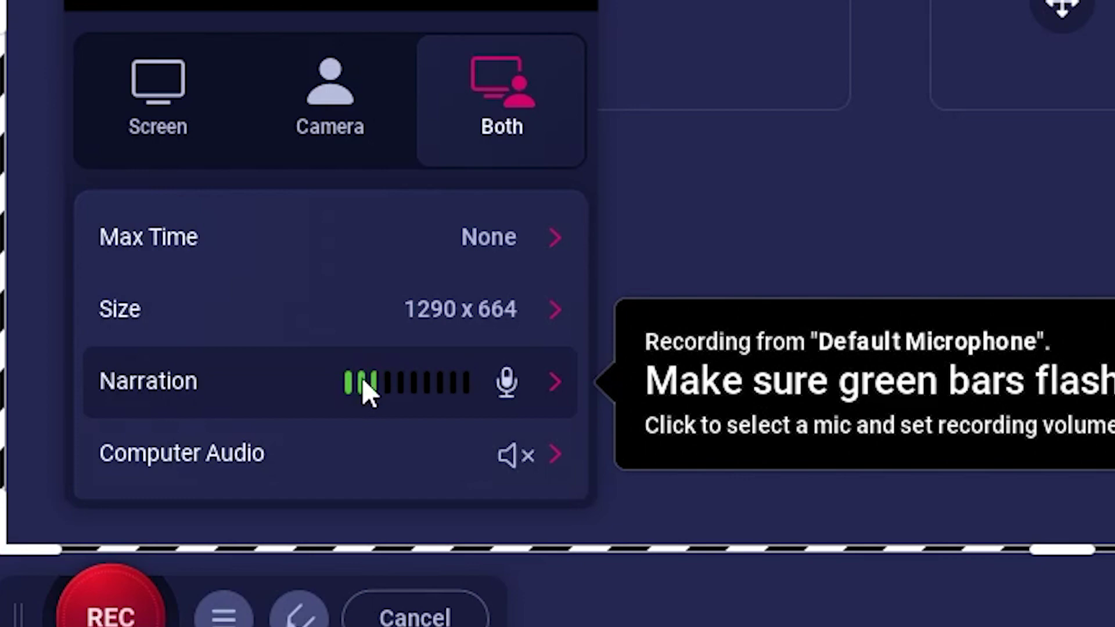
left_click(365, 385)
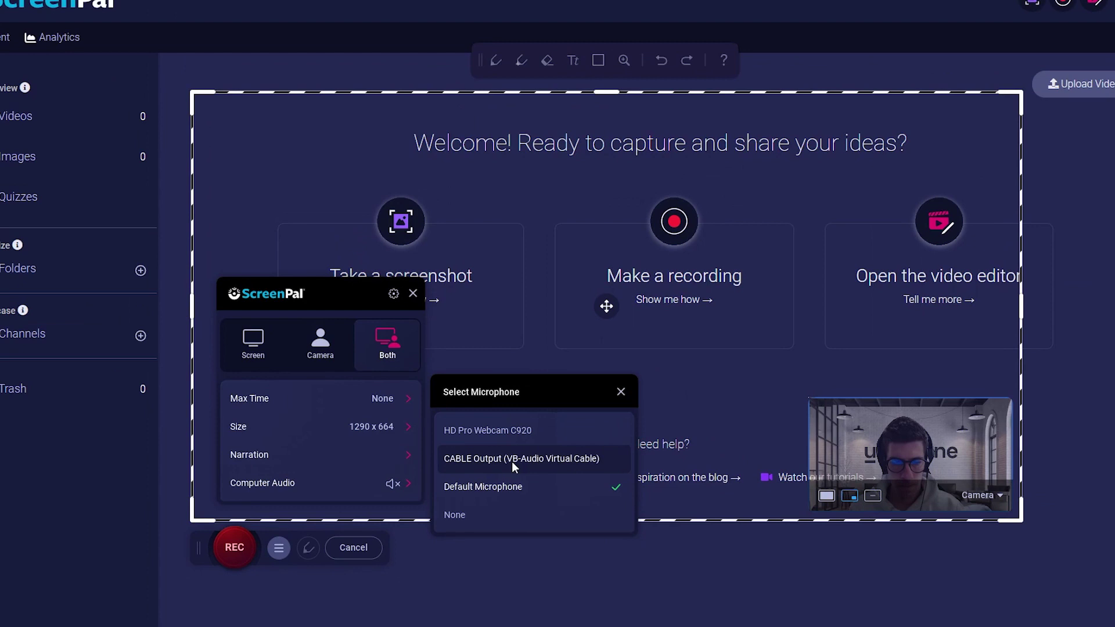
left_click(711, 472)
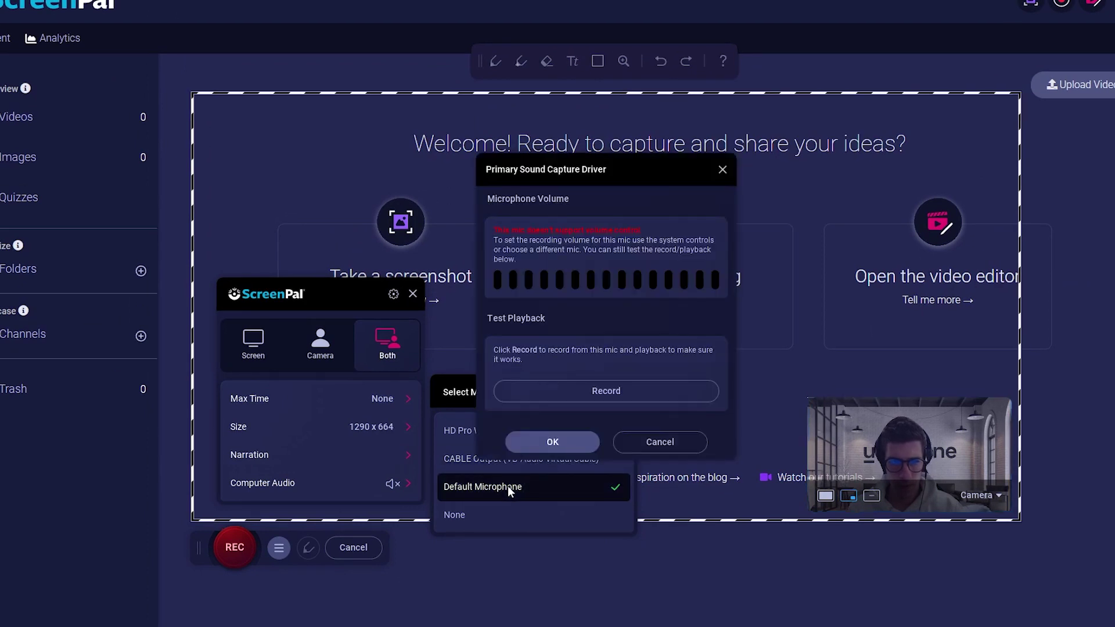
left_click(552, 443)
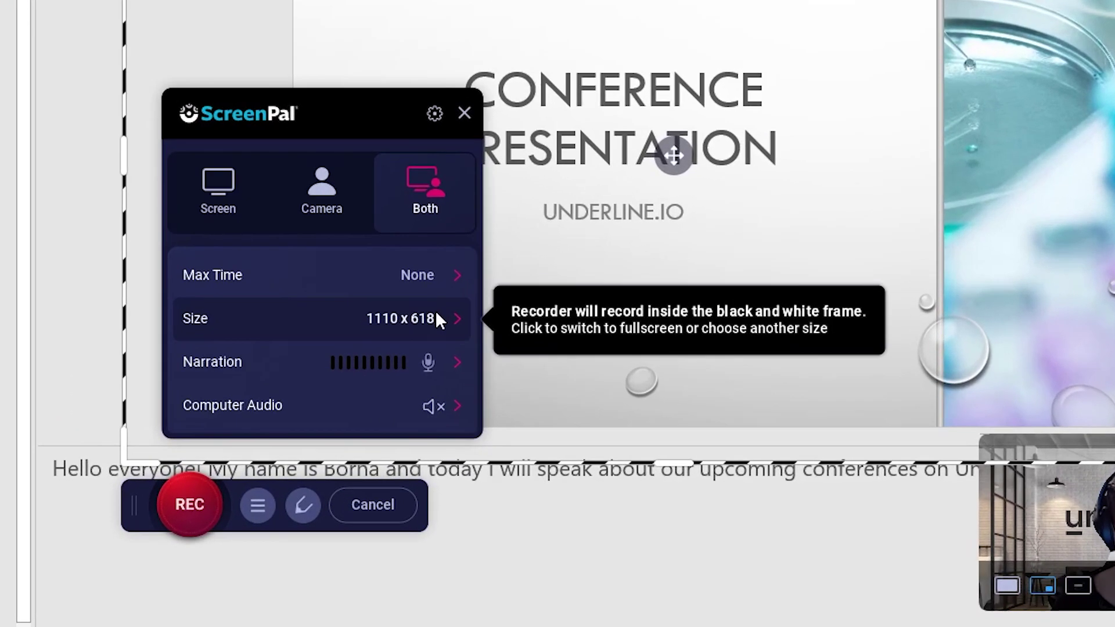
Switch to fullscreen 1080p capture and record the full-screen PowerPoint slide show with webcam.
left_click(437, 315)
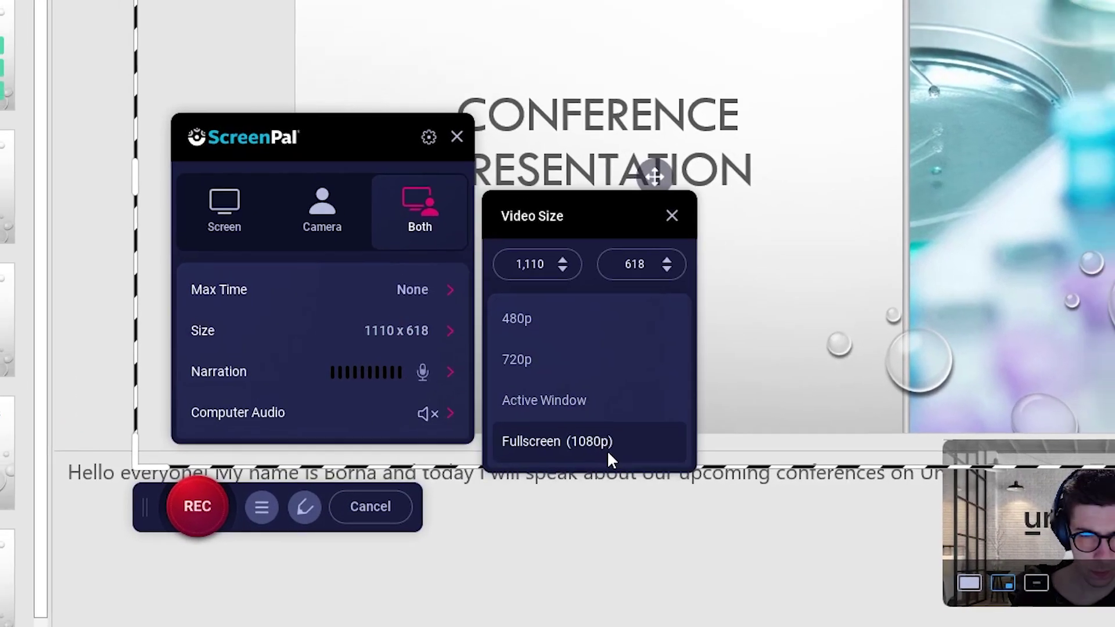
left_click(615, 436)
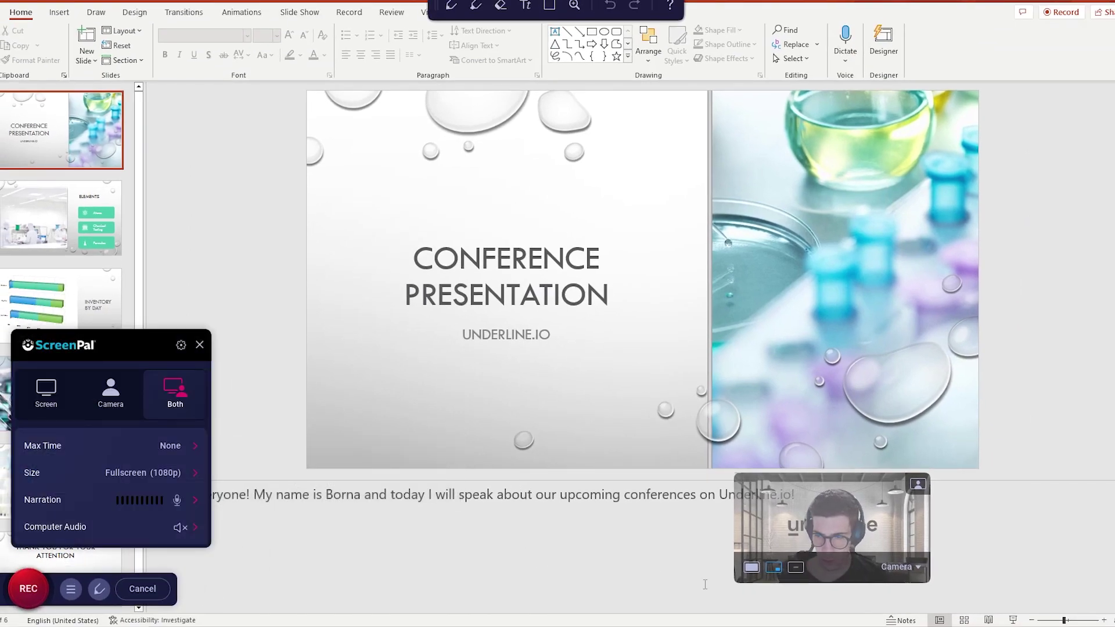
left_click(1020, 622)
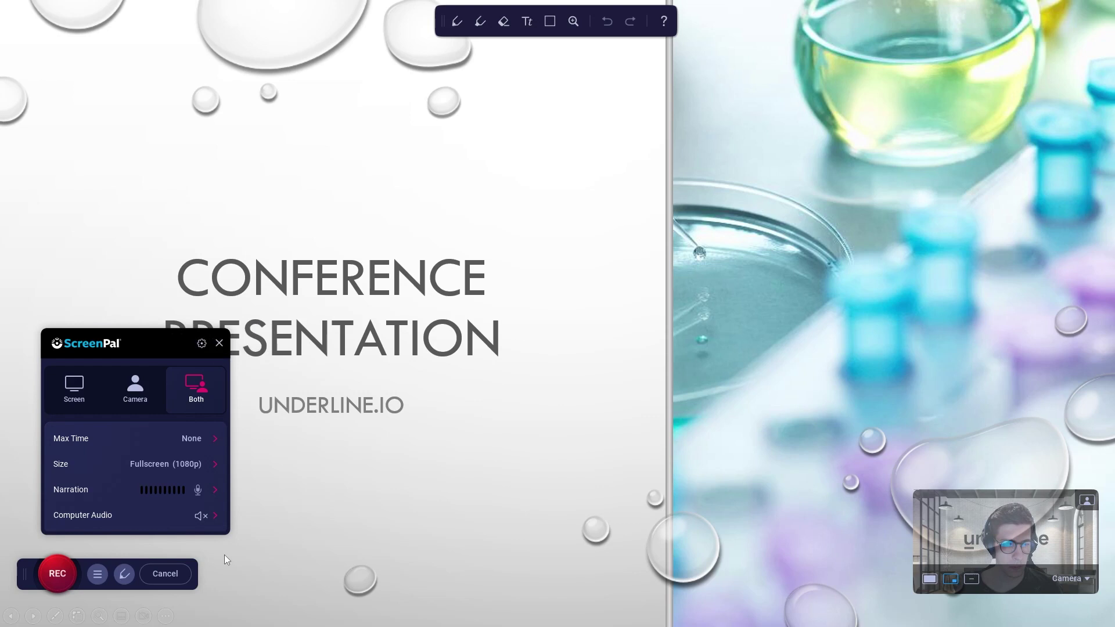
left_click(57, 575)
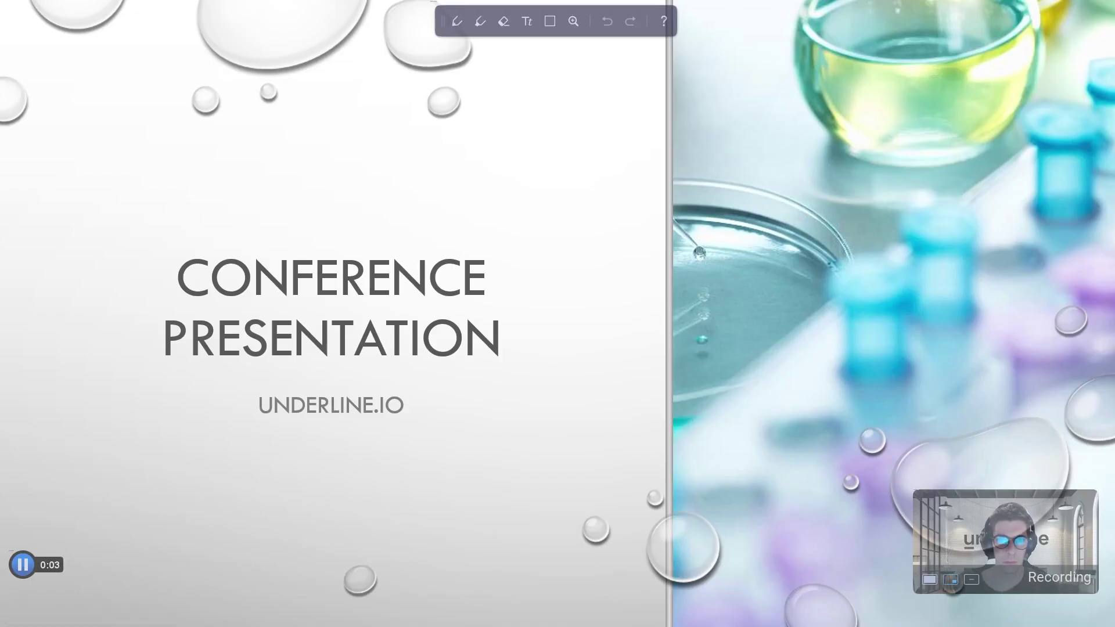
Advance to the next slide, then play back the finished 19-second recording.
key("Right")
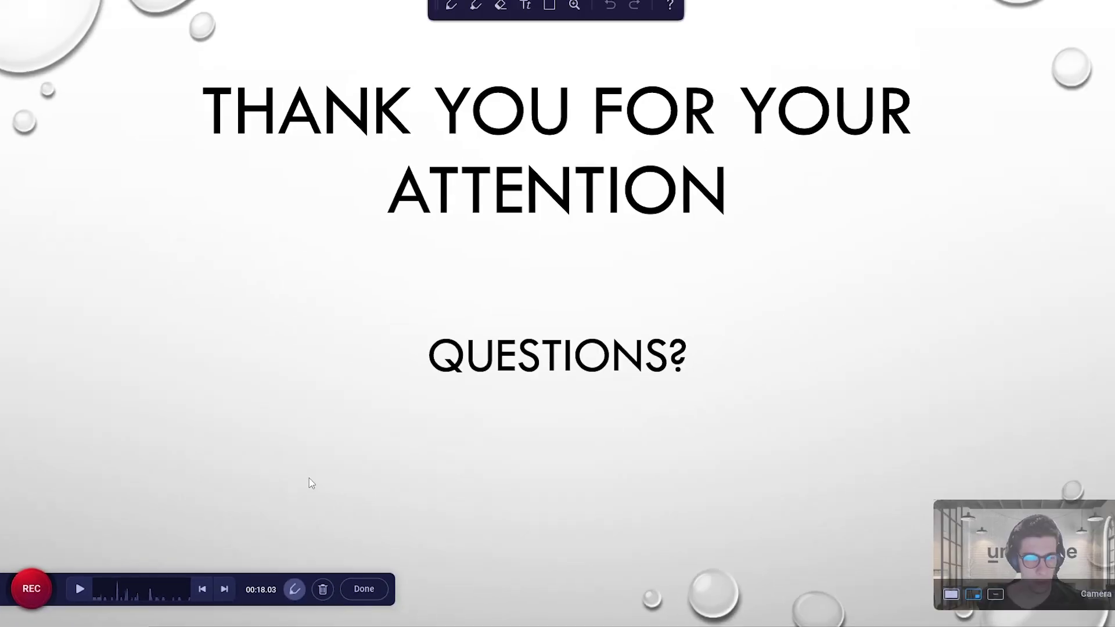
left_click(81, 590)
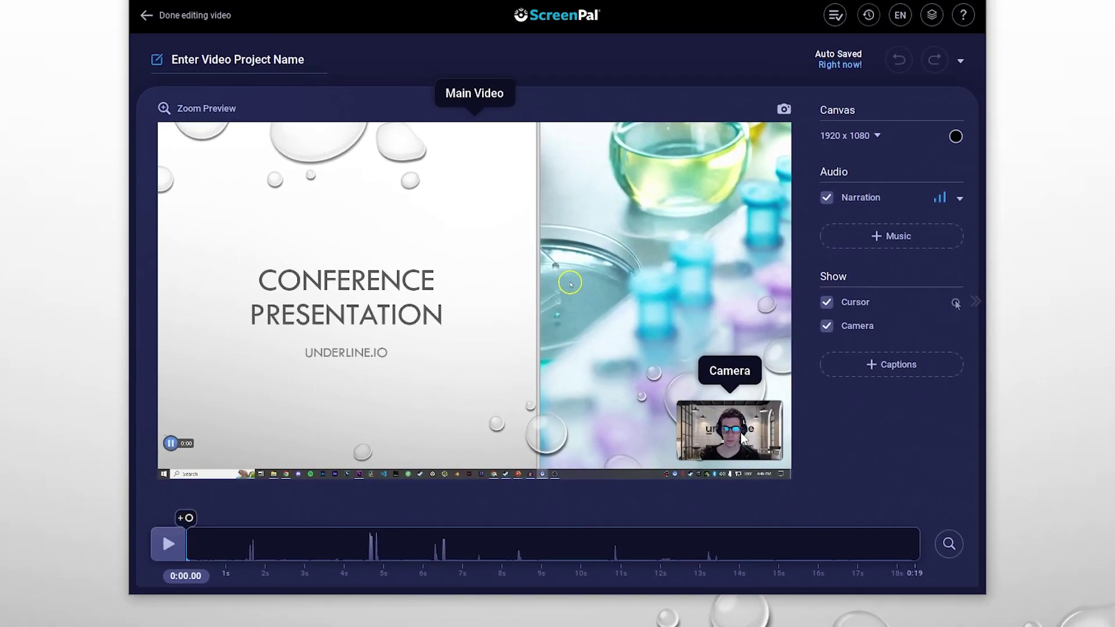
Shrink the webcam overlay slightly, keeping it in the video's lower-right corner.
left_click(714, 441)
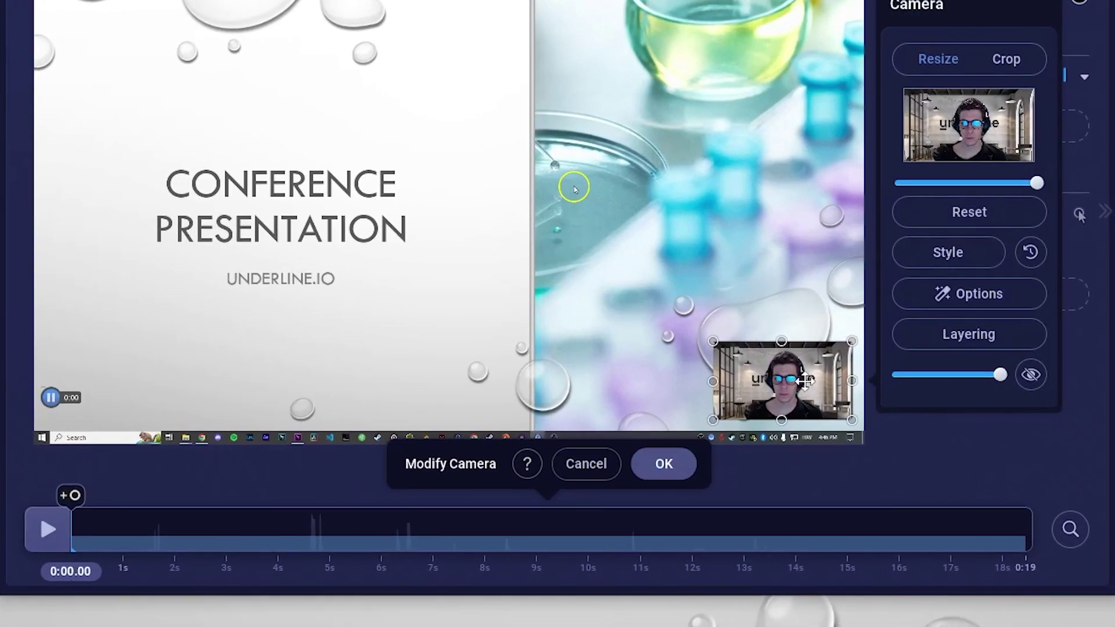
mouse_move(804, 380)
left_mouse_down()
mouse_move(711, 308)
mouse_move(812, 395)
left_mouse_up()
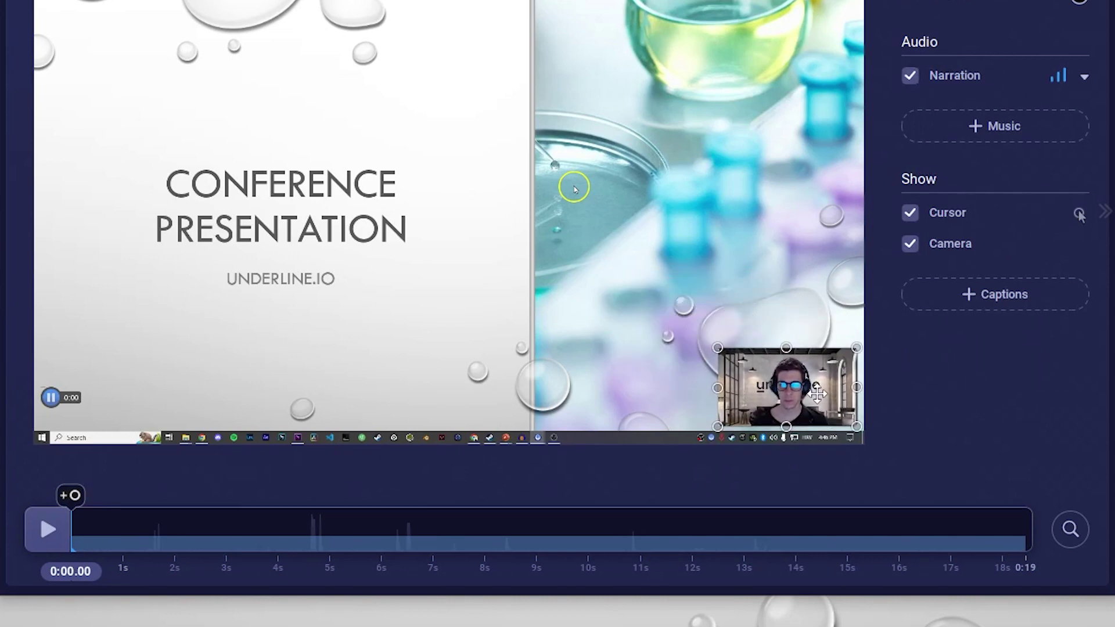
left_click(715, 351)
mouse_move(714, 350)
left_mouse_down()
mouse_move(705, 331)
mouse_move(724, 356)
left_mouse_up()
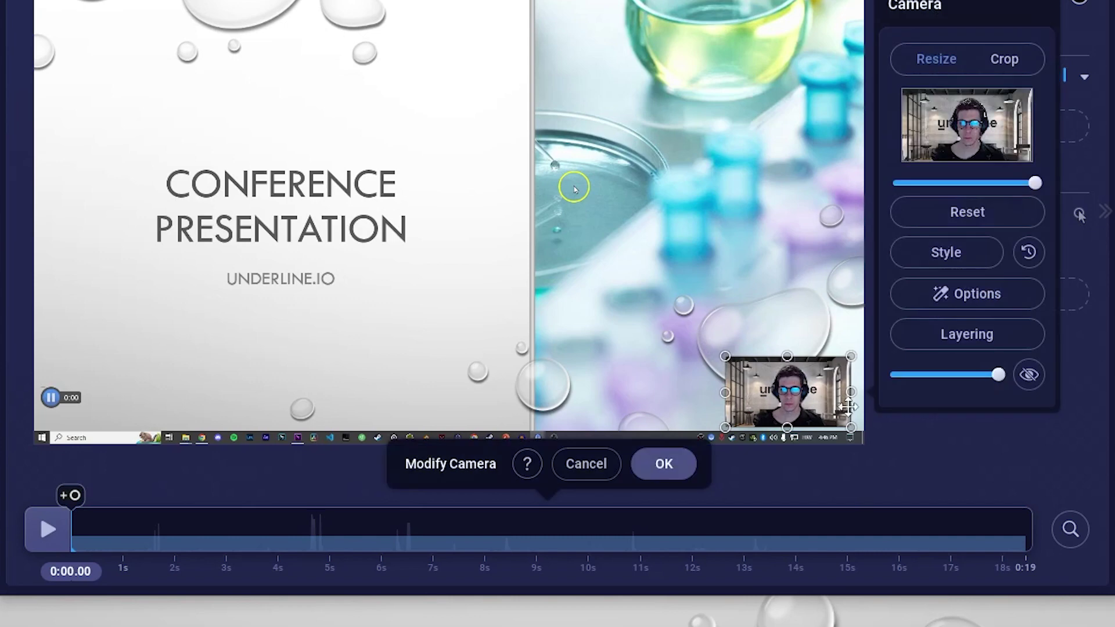
left_click(663, 464)
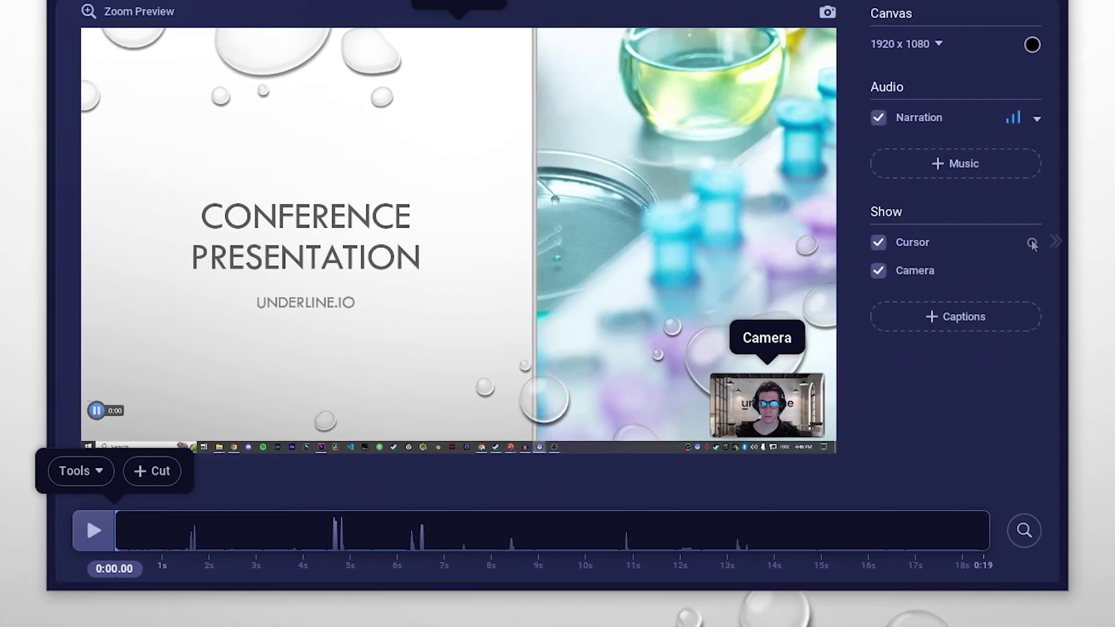
left_click(246, 92)
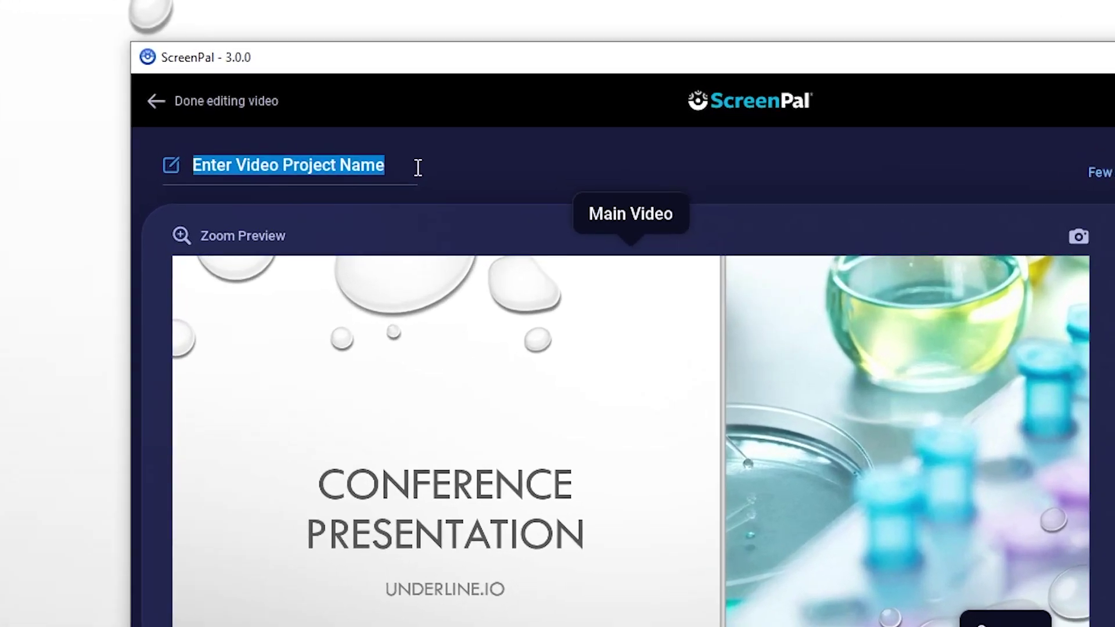
Name the project 12345 and save it as an MP4 in the Video Recording Tutorial folder.
type("12345")
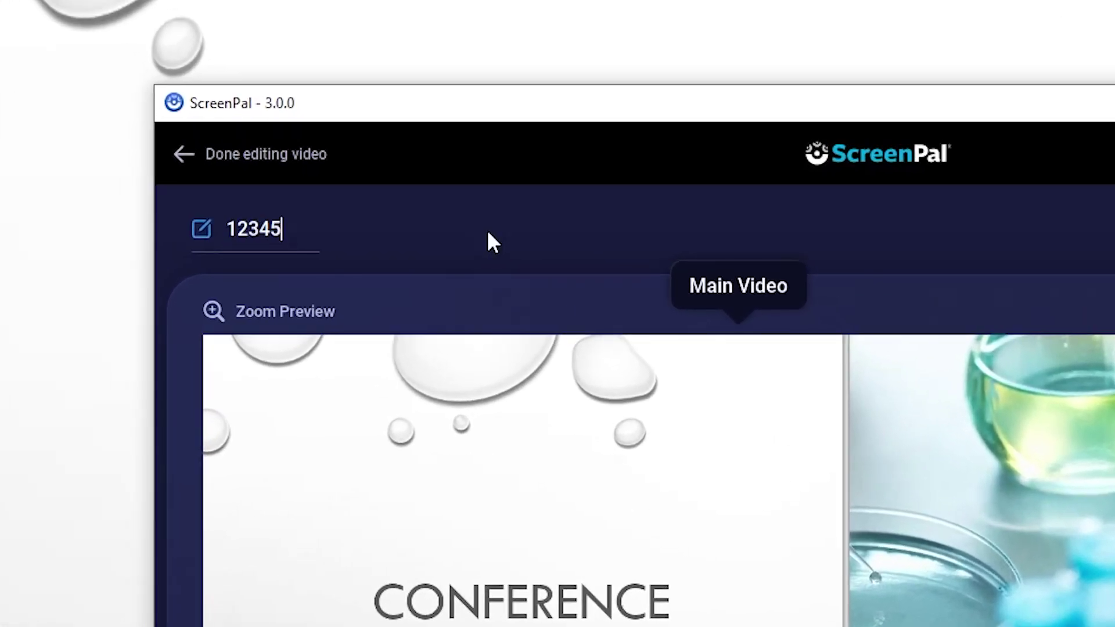
left_click(274, 163)
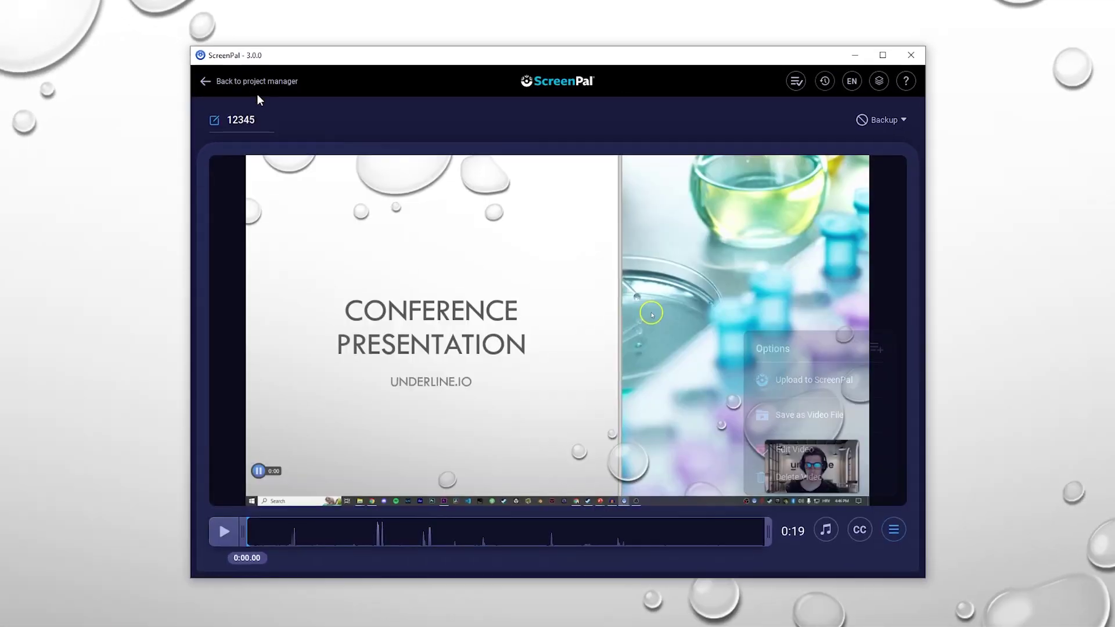
left_click(891, 528)
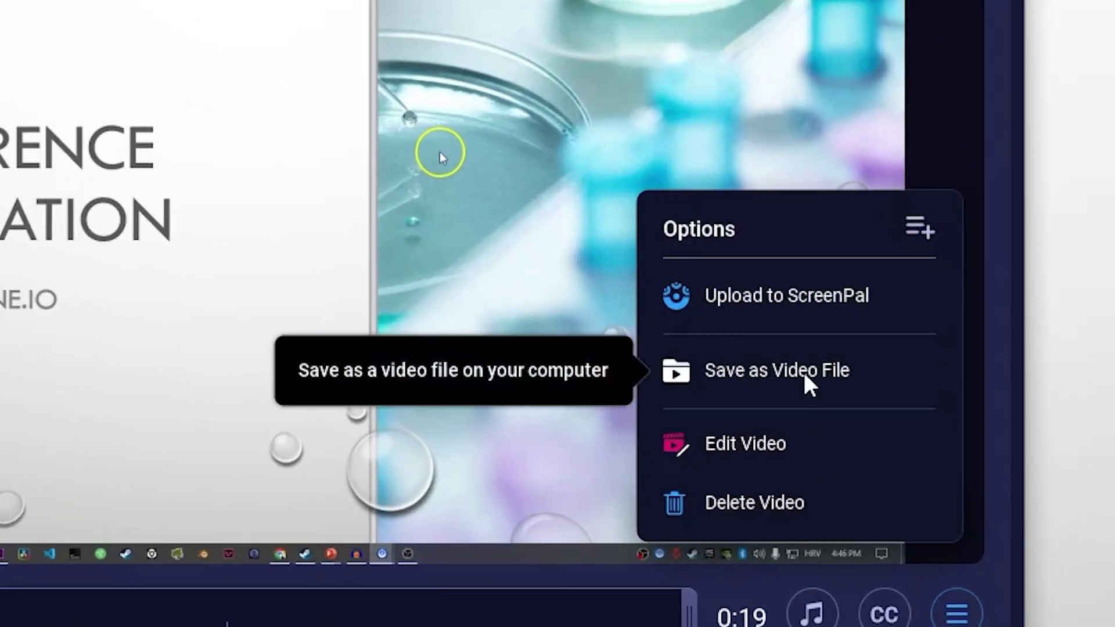
left_click(805, 376)
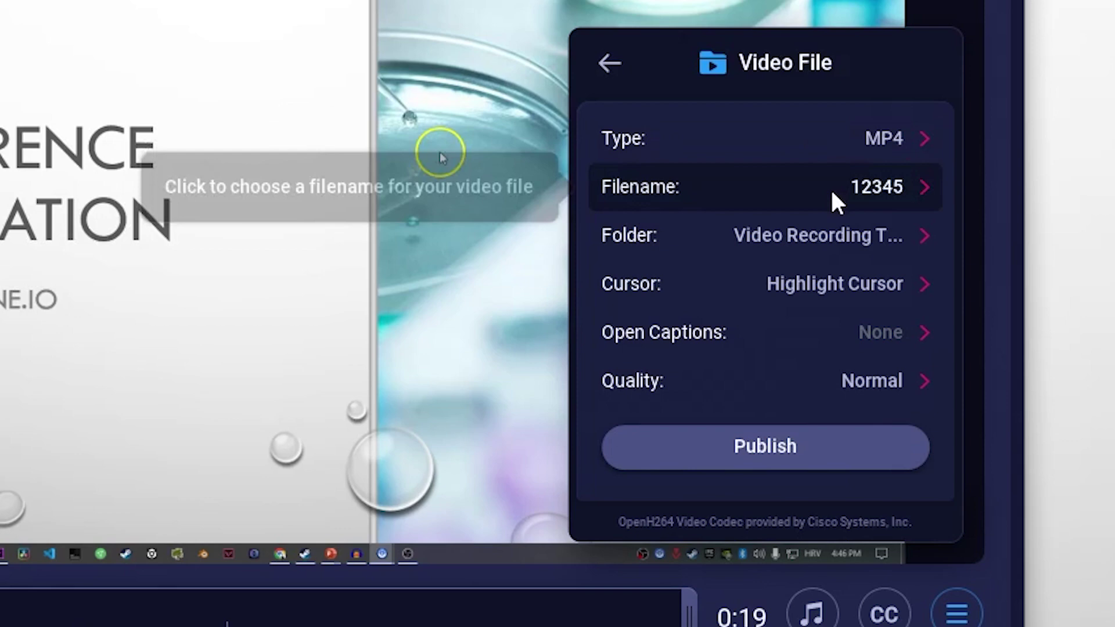
left_click(809, 235)
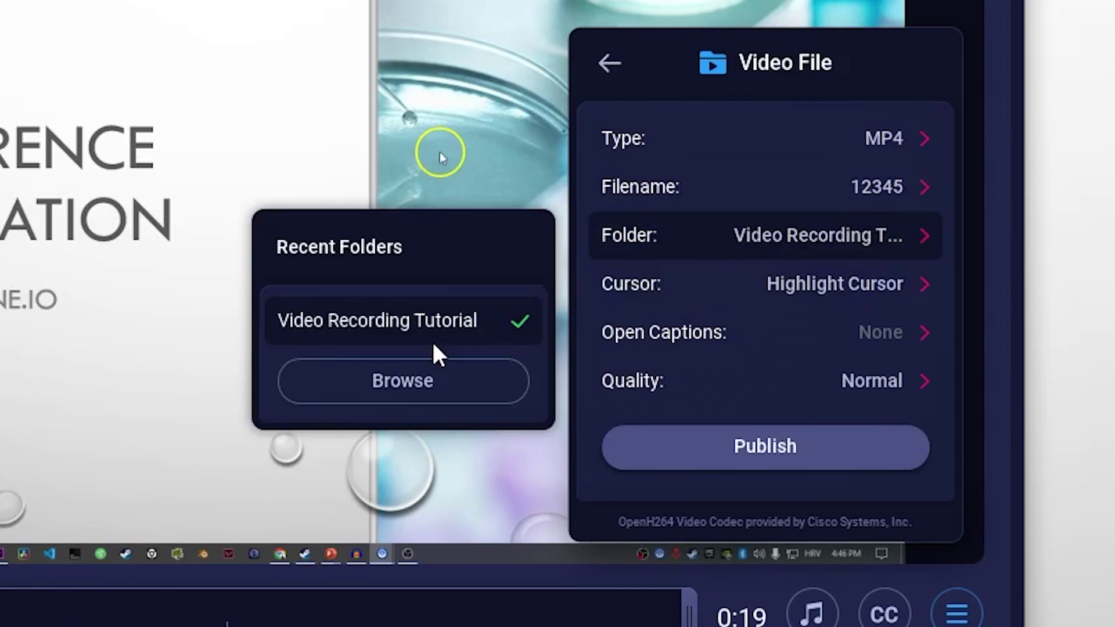
left_click(405, 377)
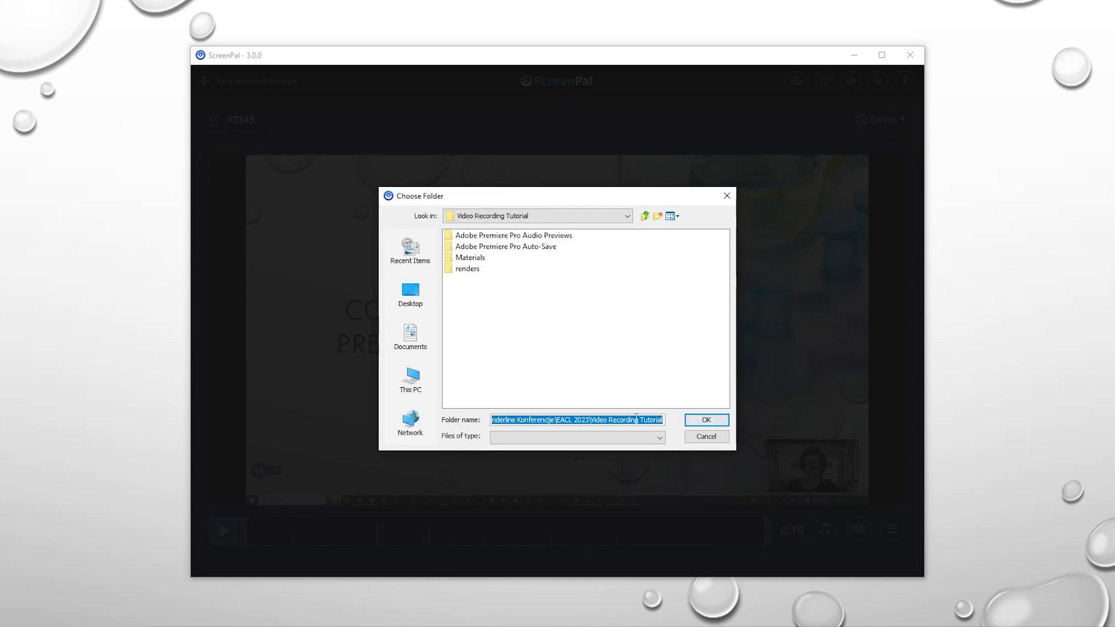
key("Return")
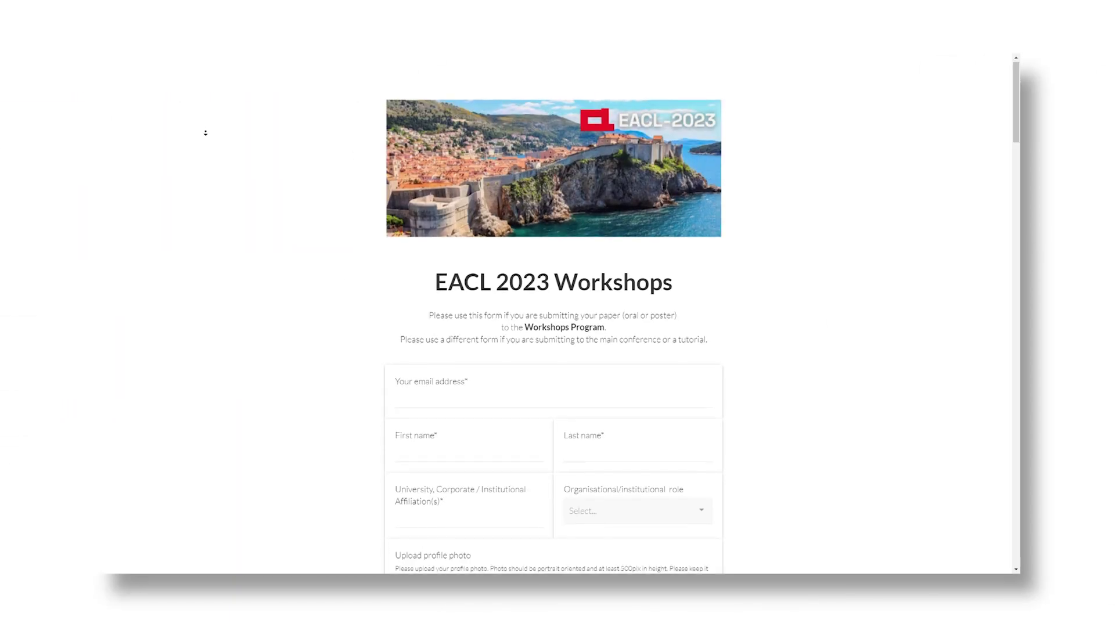
Scroll down the EACL 2023 Workshops submission form toward the video upload field.
scroll(206, 133, "down", 2)
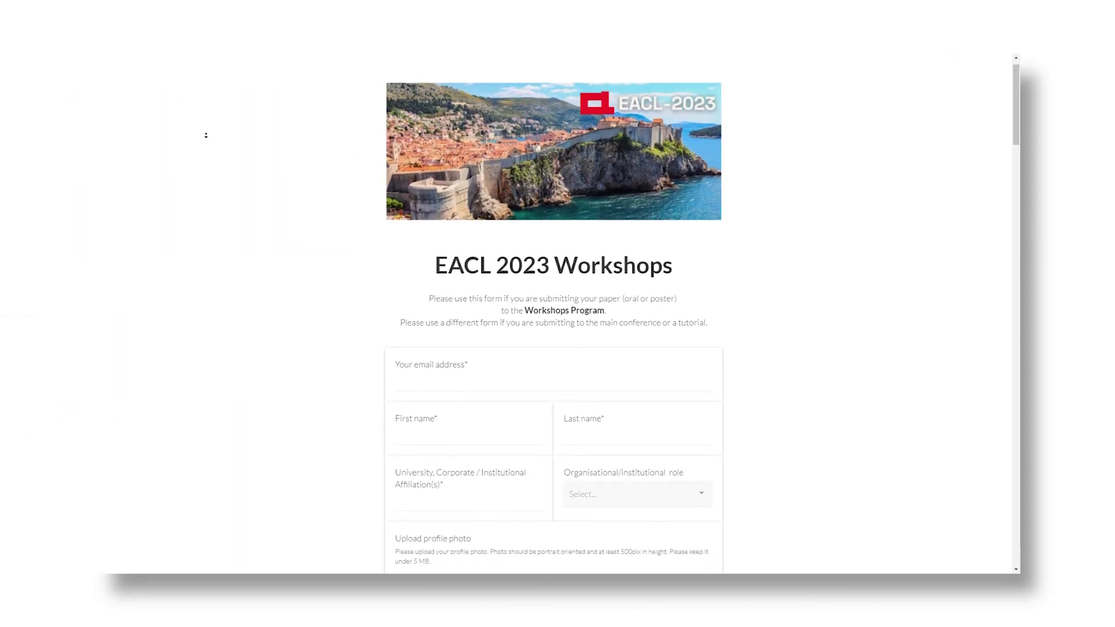